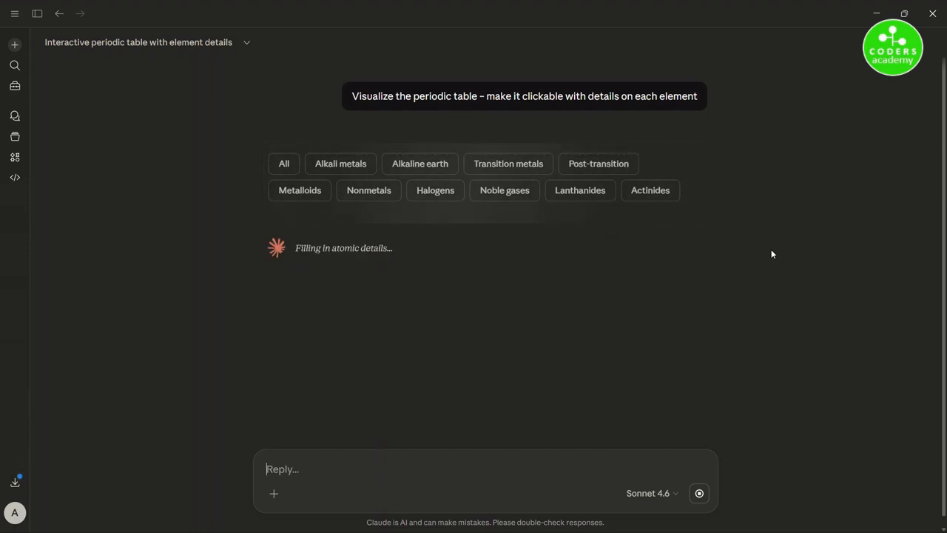
# Read the usage notes beneath the generated periodic table and view the details of Manganese.
pyautogui.scroll(-3, 806, 159)
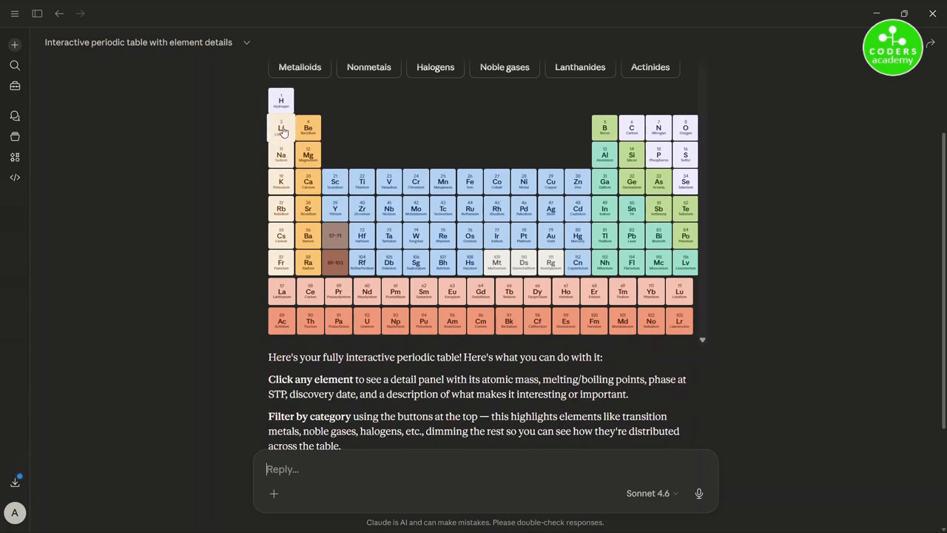
pyautogui.moveTo(282, 357); pyautogui.dragTo(603, 359)
pyautogui.moveTo(302, 378); pyautogui.dragTo(633, 399)
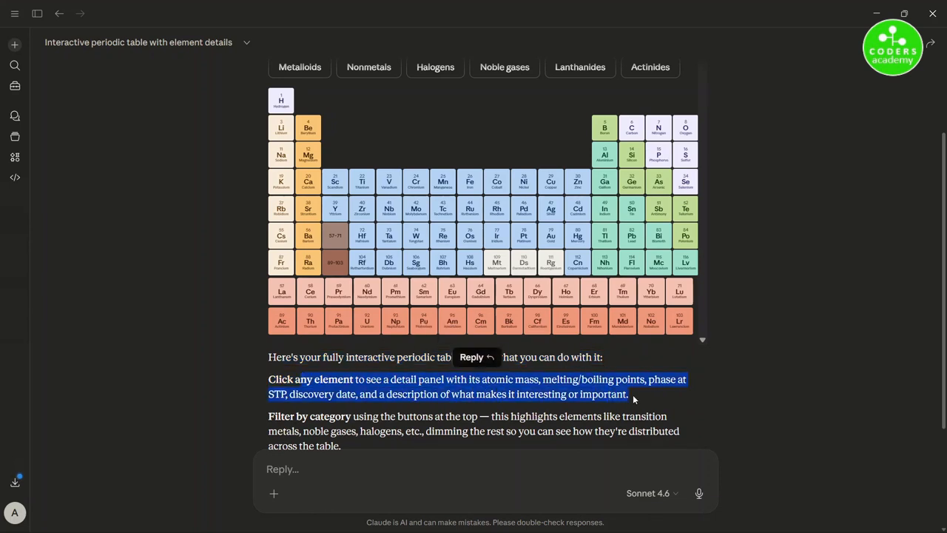
pyautogui.click(445, 184)
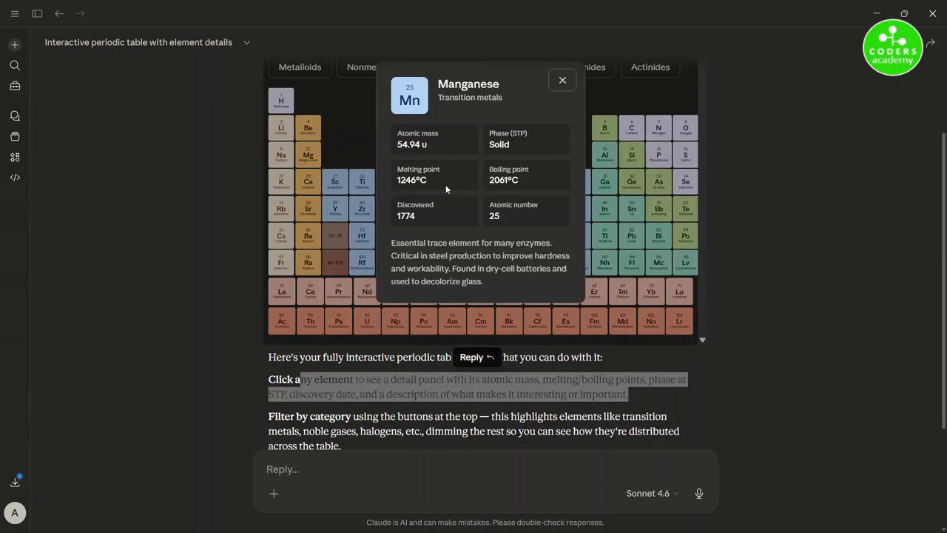
pyautogui.click(562, 85)
# View the Sodium details, reading its category, atomic mass, melting point, discovery date and description.
pyautogui.click(283, 156)
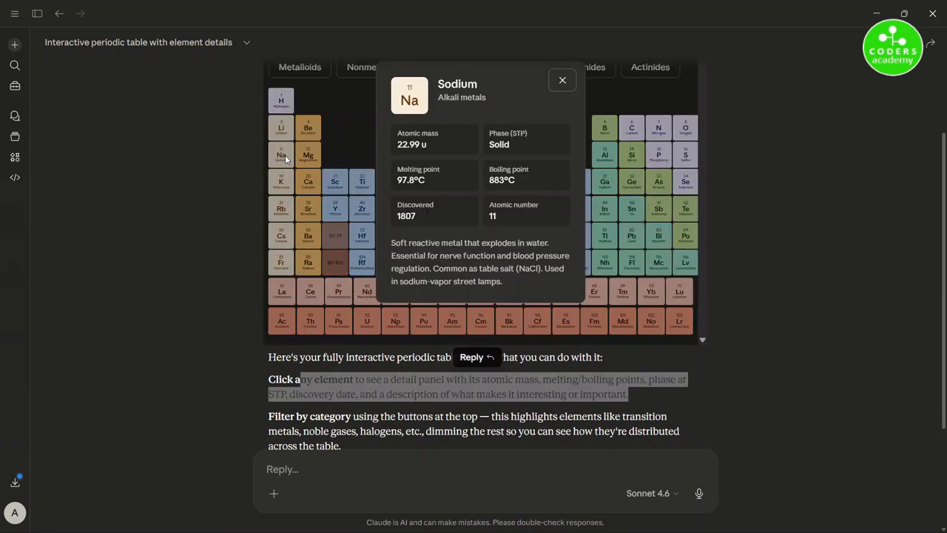
pyautogui.moveTo(445, 100); pyautogui.dragTo(487, 97)
pyautogui.moveTo(398, 145); pyautogui.dragTo(439, 149)
pyautogui.moveTo(398, 179); pyautogui.dragTo(442, 184)
pyautogui.moveTo(398, 216); pyautogui.dragTo(520, 281)
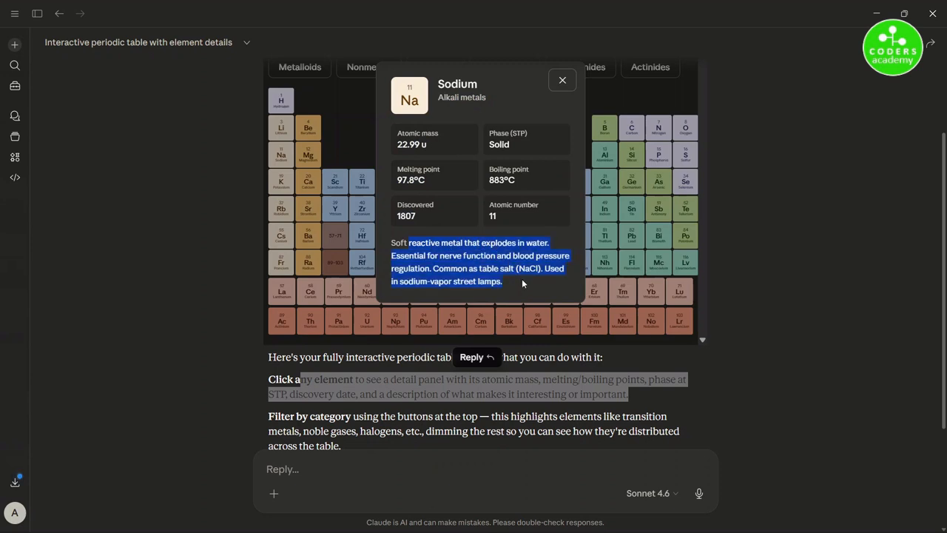
pyautogui.click(563, 80)
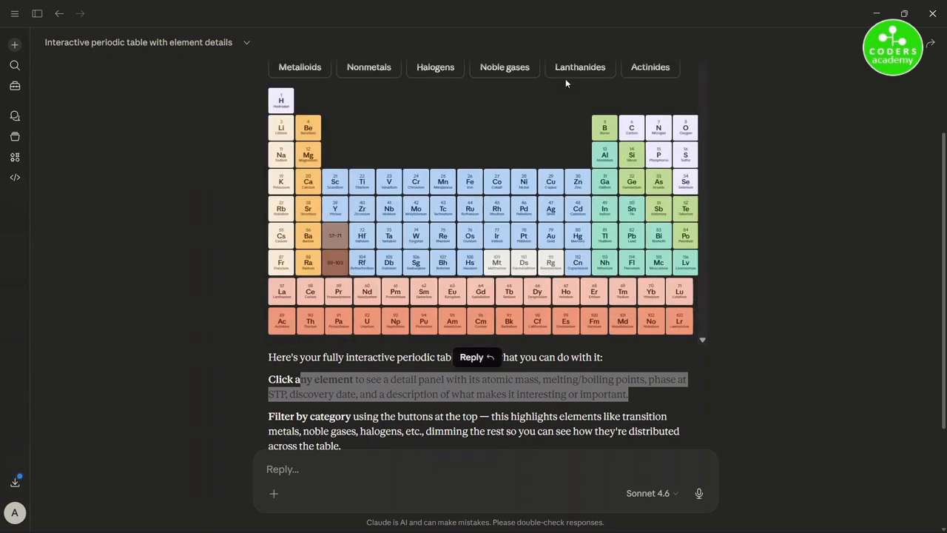
# View the detail cards of Sulfur and Silicon, closing each one after reading.
pyautogui.click(686, 157)
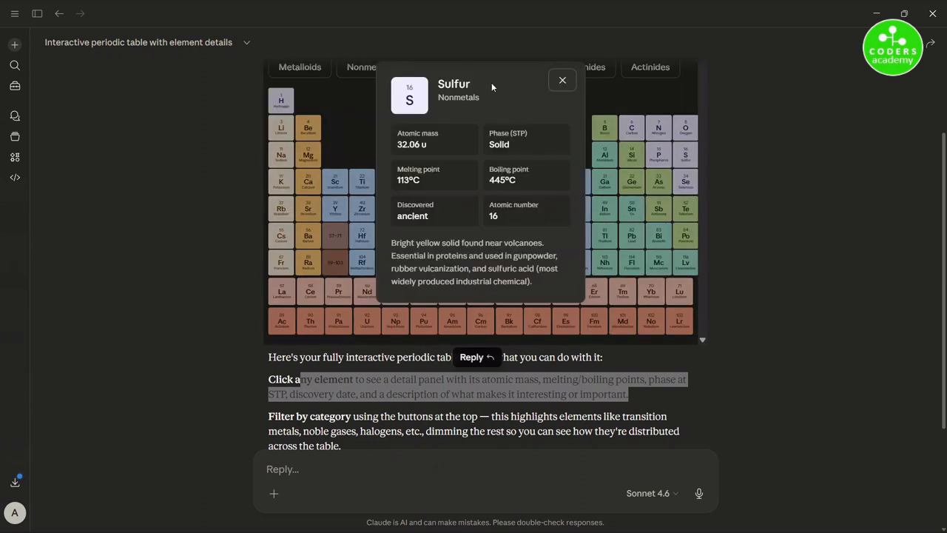
pyautogui.moveTo(463, 102); pyautogui.dragTo(448, 99)
pyautogui.moveTo(397, 134); pyautogui.dragTo(441, 139)
pyautogui.click(562, 80)
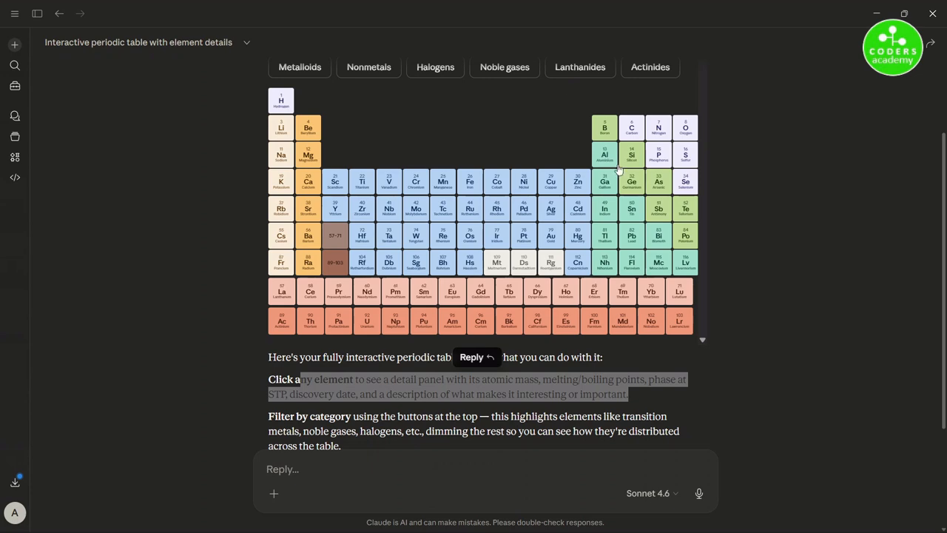
pyautogui.scroll(1, 634, 222)
pyautogui.click(634, 224)
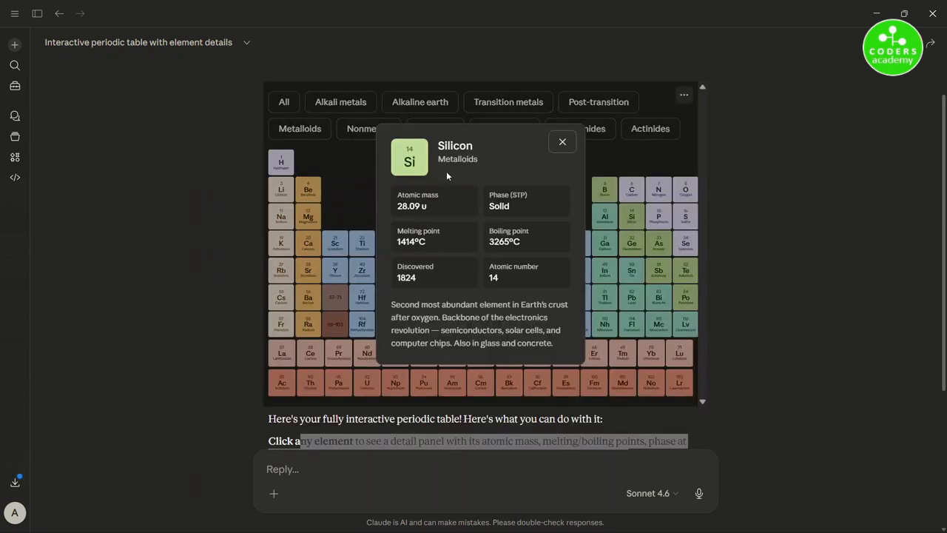
pyautogui.click(563, 142)
# Read the category filter note and highlight the alkaline earth, alkali metal, post-transition and lanthanide elements one category at a time.
pyautogui.scroll(-2, 655, 271)
pyautogui.scroll(-1, 434, 334)
pyautogui.moveTo(309, 259); pyautogui.dragTo(482, 263)
pyautogui.scroll(3, 508, 289)
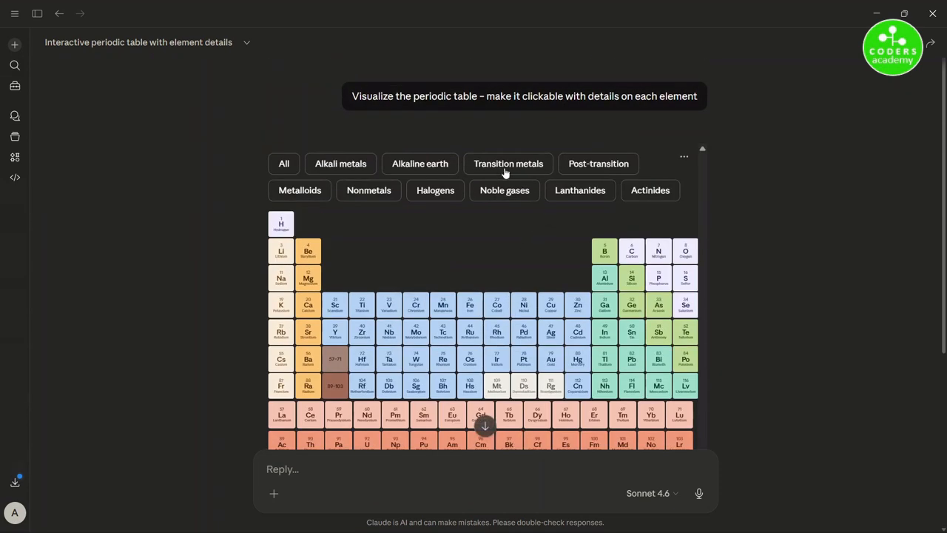
pyautogui.click(444, 166)
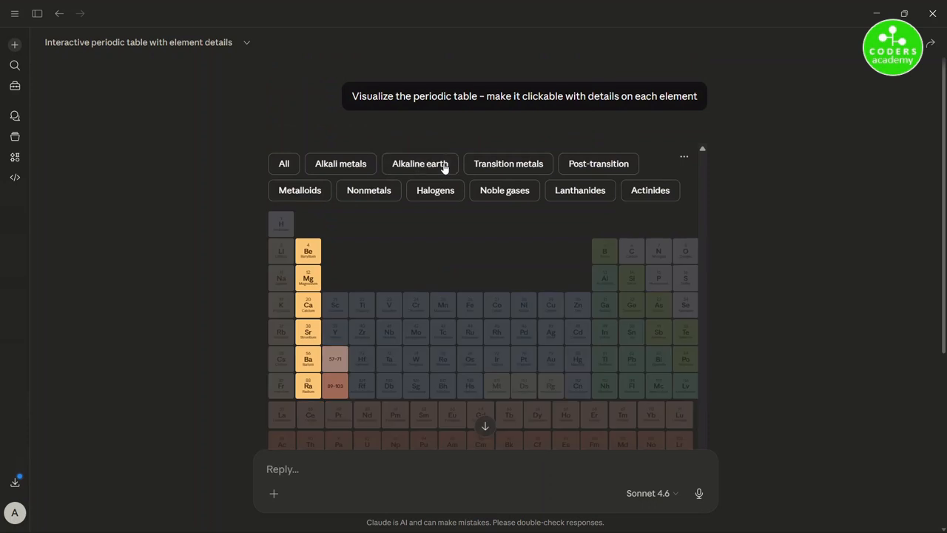
pyautogui.click(319, 170)
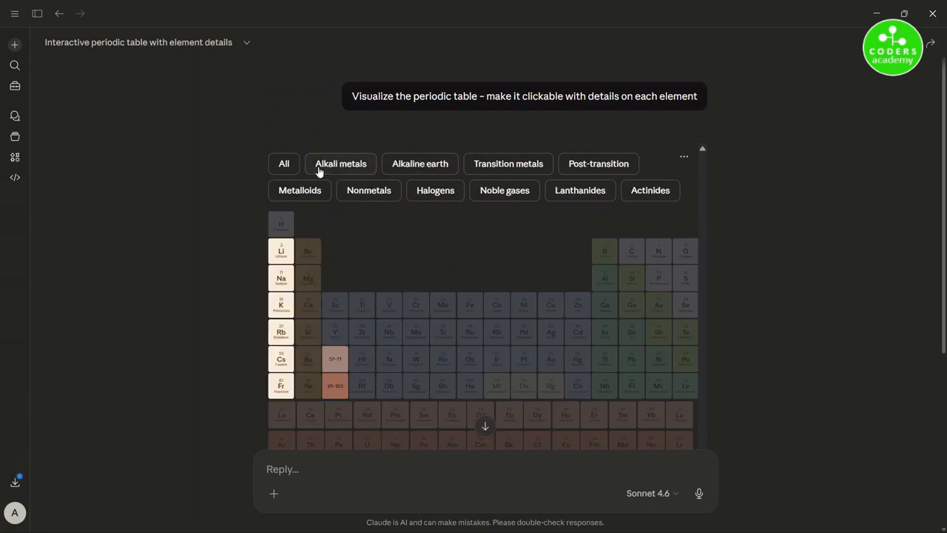
pyautogui.click(585, 169)
pyautogui.click(575, 191)
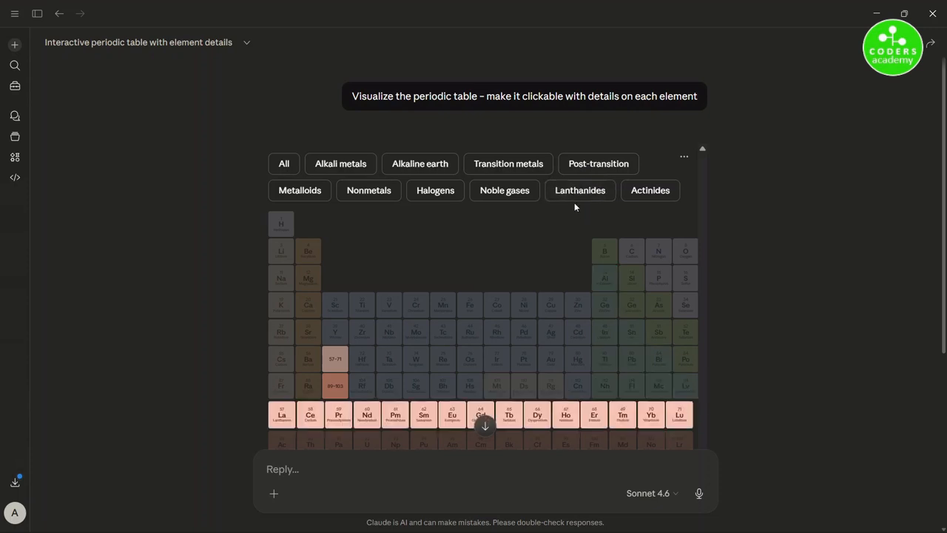
pyautogui.scroll(-3, 573, 219)
pyautogui.scroll(3, 572, 217)
# Filter the table by noble gases, actinides, nonmetals and metalloids in turn, finishing with all elements shown.
pyautogui.click(500, 194)
pyautogui.scroll(-2, 512, 245)
pyautogui.scroll(1, 512, 245)
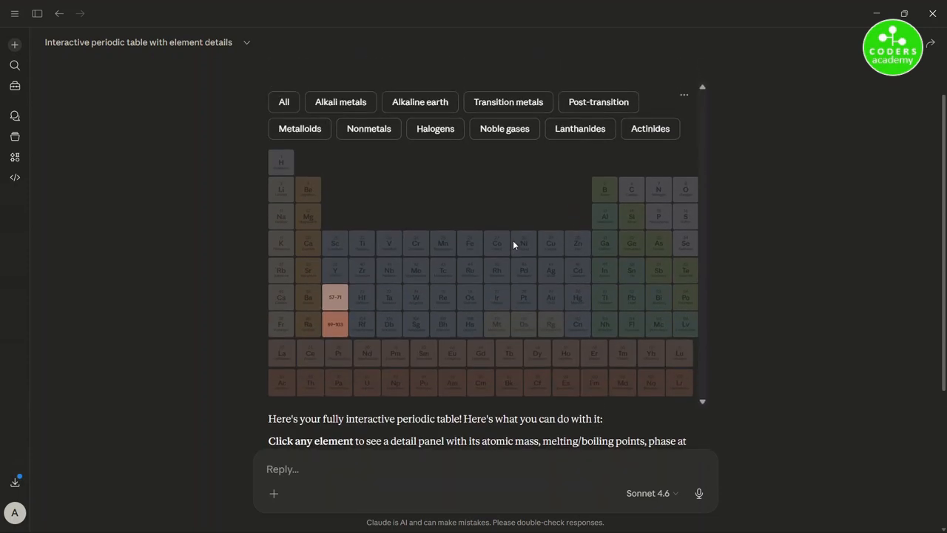
pyautogui.click(642, 133)
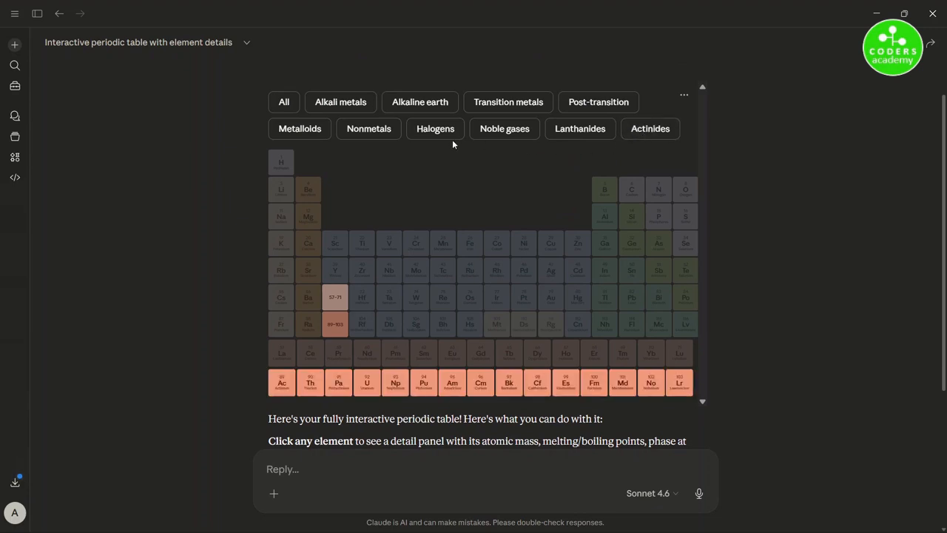
pyautogui.click(384, 137)
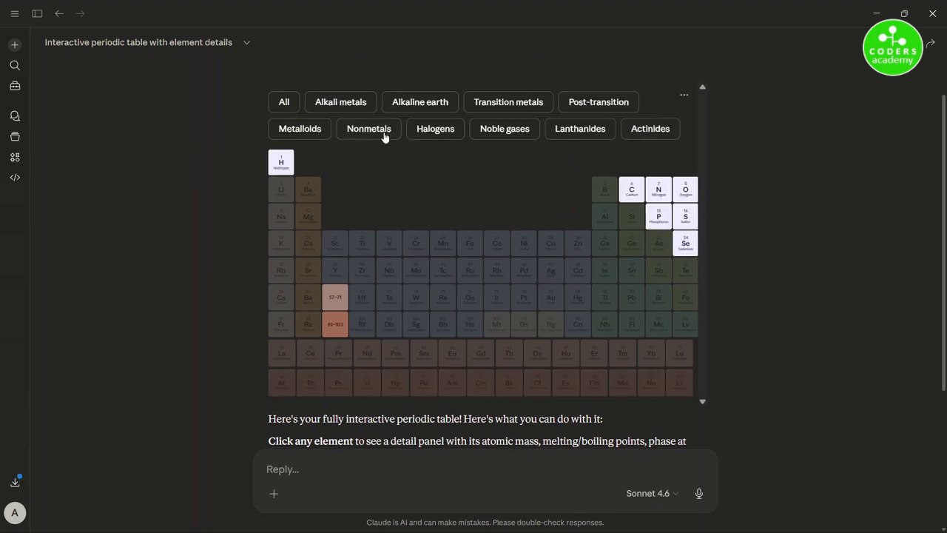
pyautogui.click(319, 132)
pyautogui.click(290, 108)
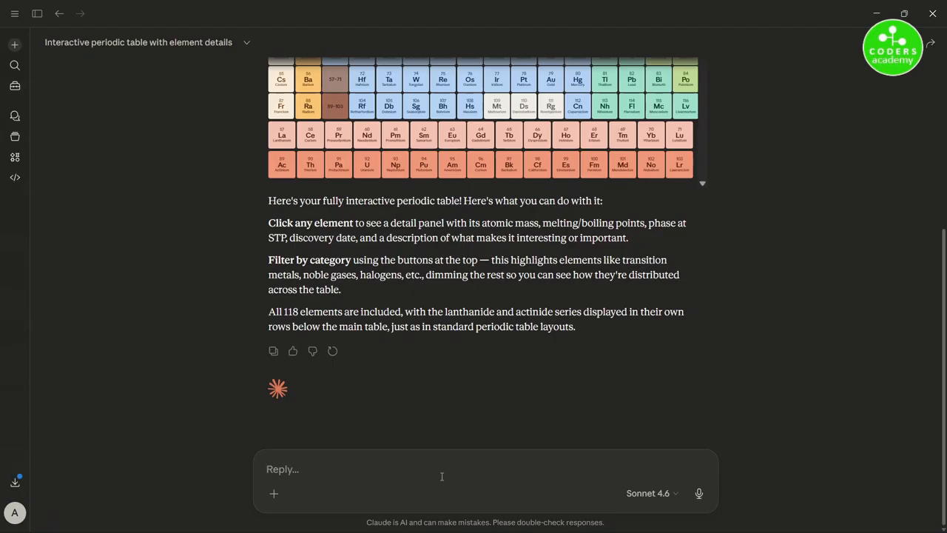
# Send the prompt "Create a Mermaid flowchart Artifact for a customer support process".
pyautogui.write('Create a Mermaid flowchart Artifact for a customer support process')
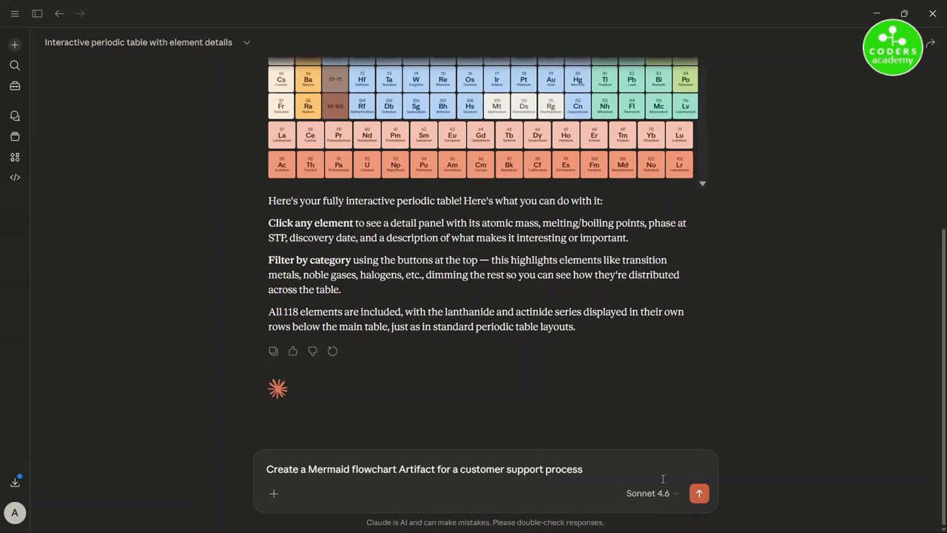
pyautogui.click(698, 492)
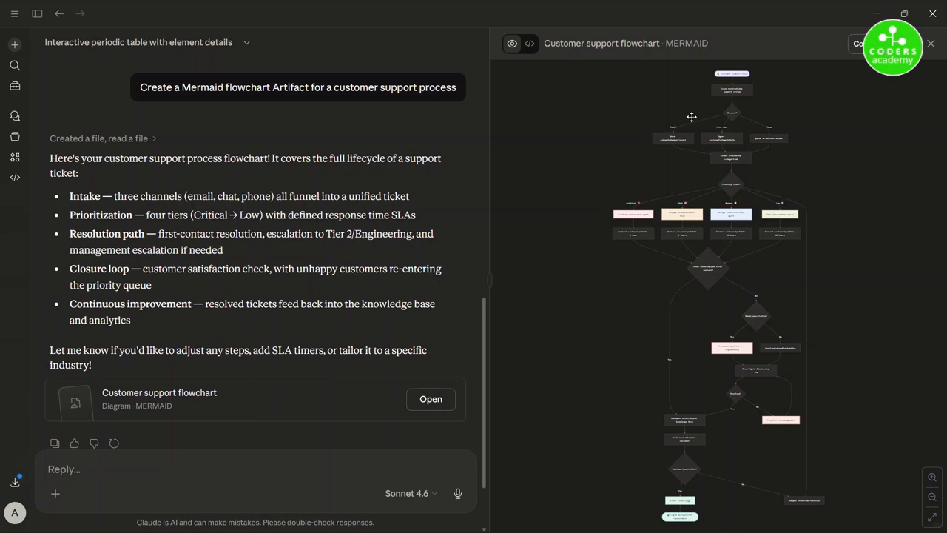
# Read the introduction and the Intake point in the response about the customer support flowchart.
pyautogui.moveTo(91, 157); pyautogui.dragTo(435, 168)
pyautogui.click(147, 171)
pyautogui.moveTo(84, 195); pyautogui.dragTo(188, 198)
pyautogui.click(296, 212)
# Widen the flowchart preview and enlarge the diagram around its starting node, "Customer submits issue".
pyautogui.scroll(3, 865, 195)
pyautogui.scroll(5, 865, 196)
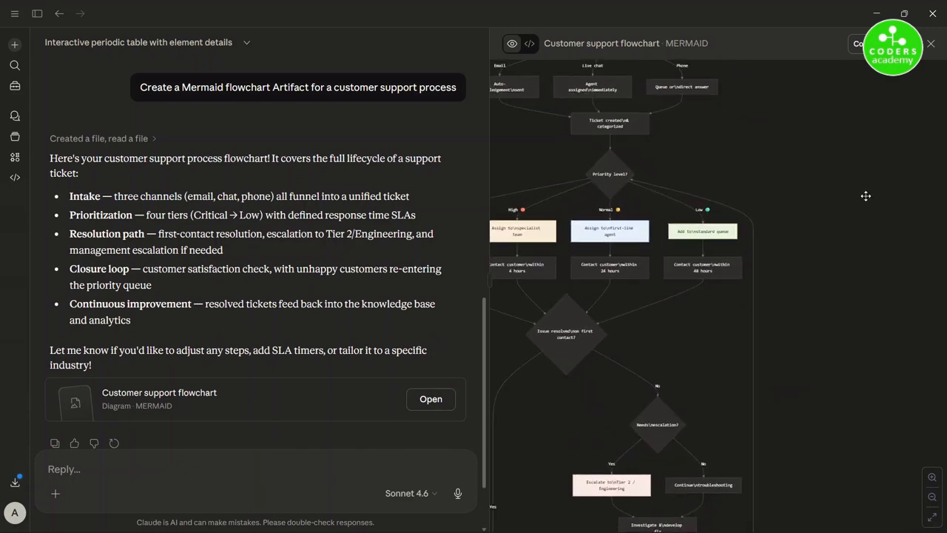
pyautogui.moveTo(678, 143); pyautogui.dragTo(867, 283)
pyautogui.scroll(6, 850, 270)
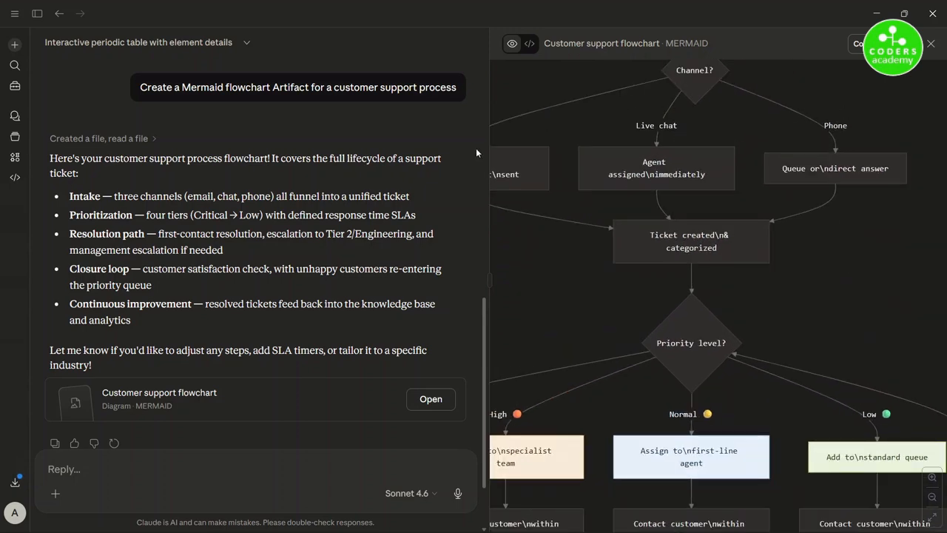
pyautogui.moveTo(490, 141); pyautogui.dragTo(298, 135)
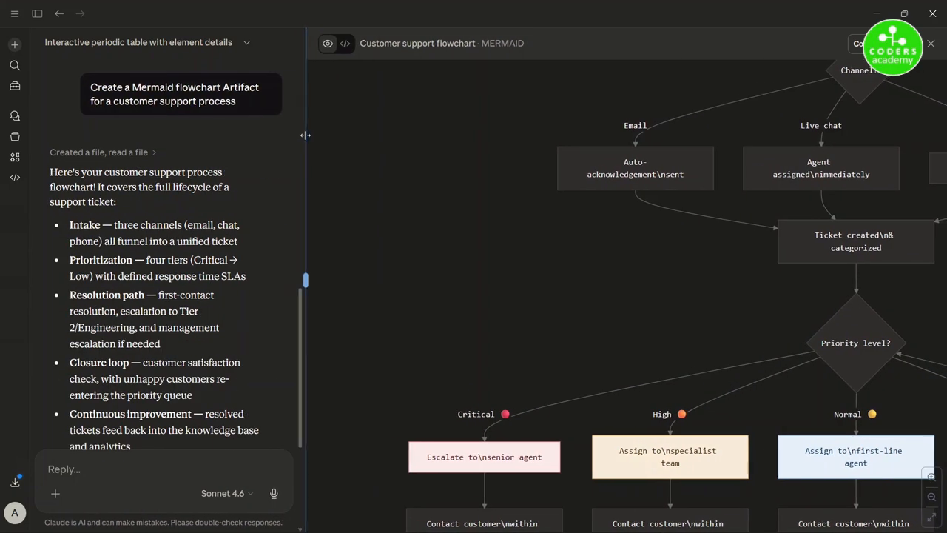
pyautogui.moveTo(712, 284); pyautogui.dragTo(533, 333)
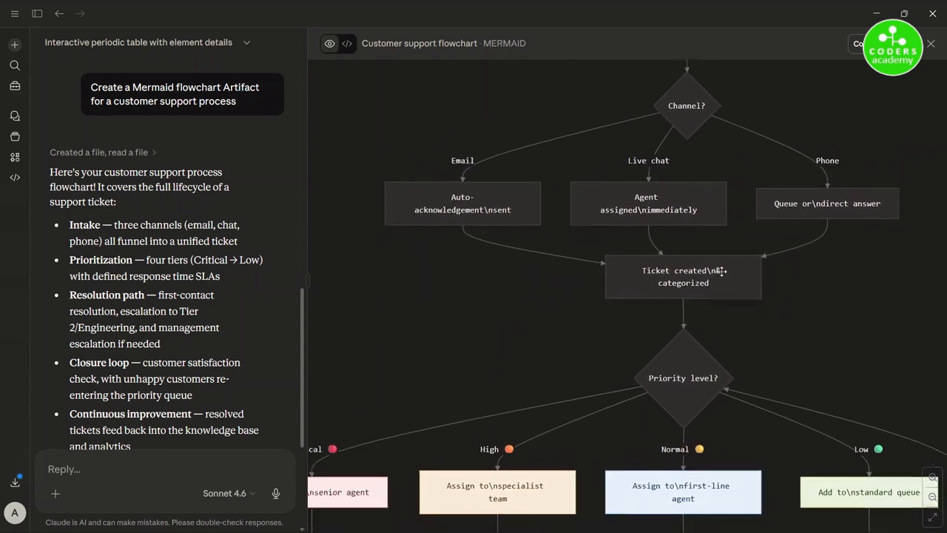
pyautogui.scroll(2, 805, 279)
pyautogui.moveTo(752, 133); pyautogui.dragTo(765, 362)
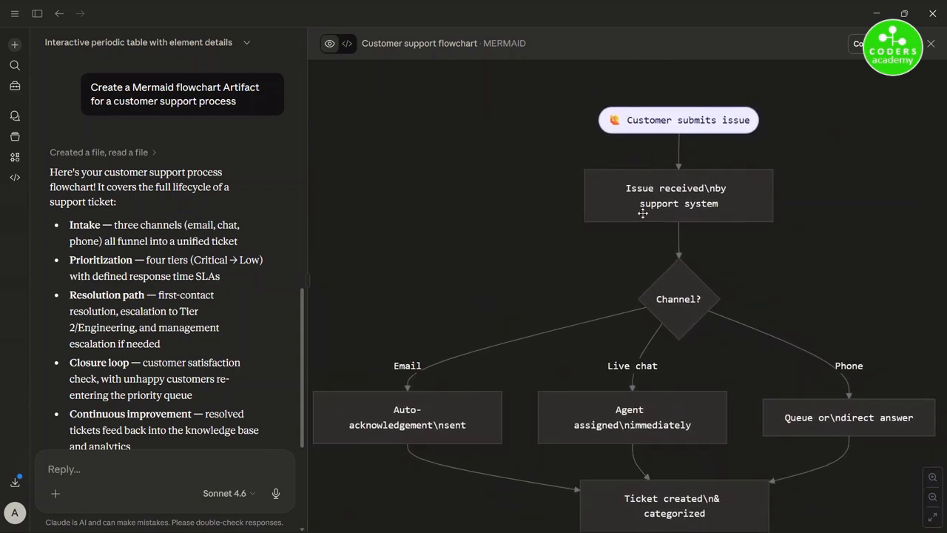
# Examine the flowchart from the Email, Live chat and Phone channels through ticket categorization to the four priority branches.
pyautogui.scroll(-2, 719, 271)
pyautogui.moveTo(773, 313); pyautogui.dragTo(798, 192)
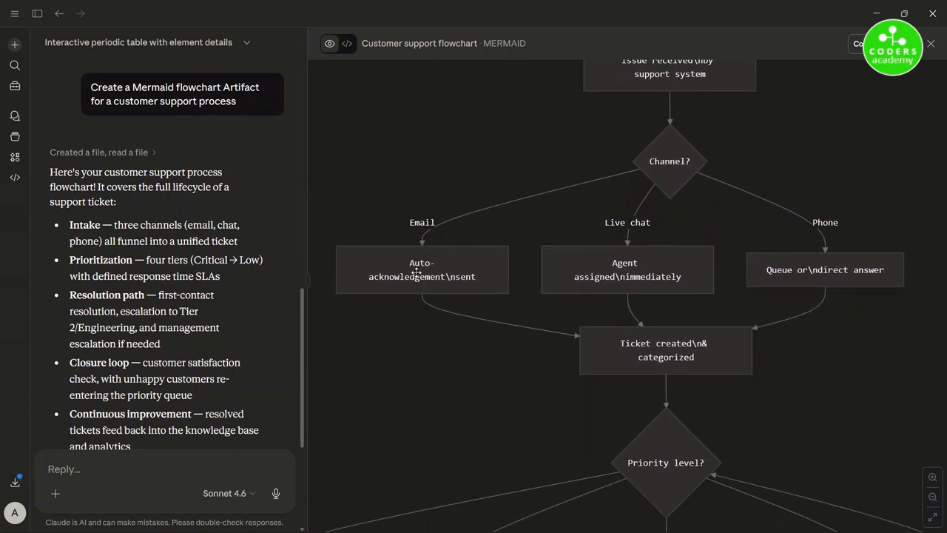
pyautogui.moveTo(845, 332); pyautogui.dragTo(841, 205)
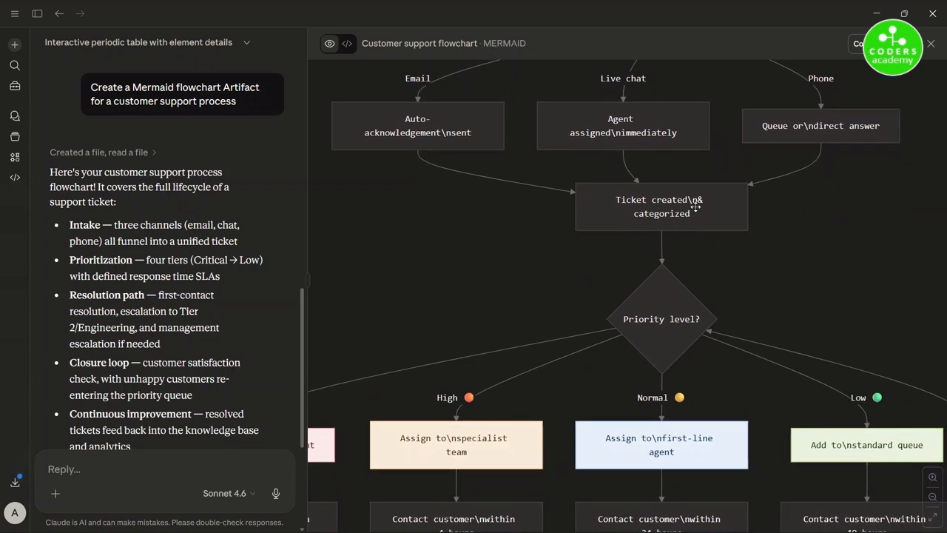
pyautogui.scroll(2, 695, 197)
pyautogui.scroll(-3, 711, 272)
pyautogui.moveTo(752, 325); pyautogui.dragTo(805, 202)
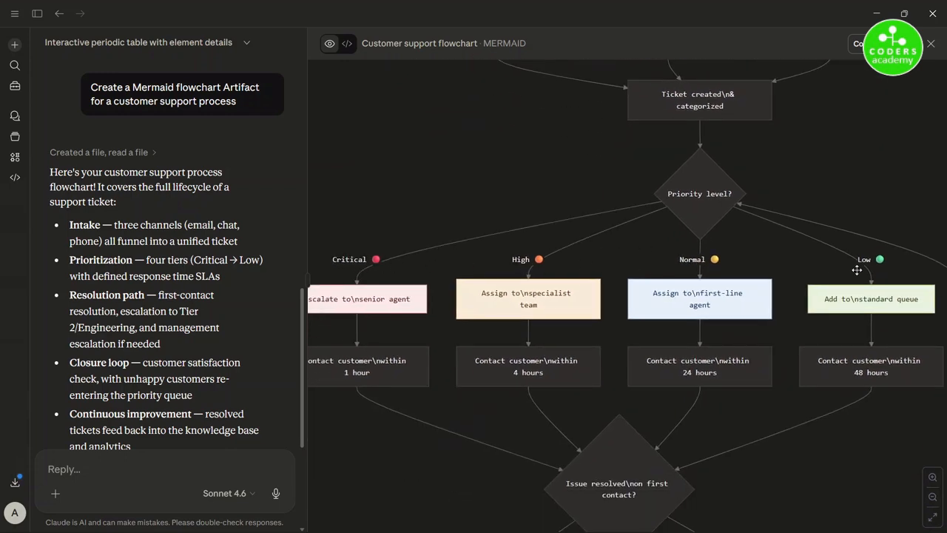
pyautogui.moveTo(758, 339); pyautogui.dragTo(715, 202)
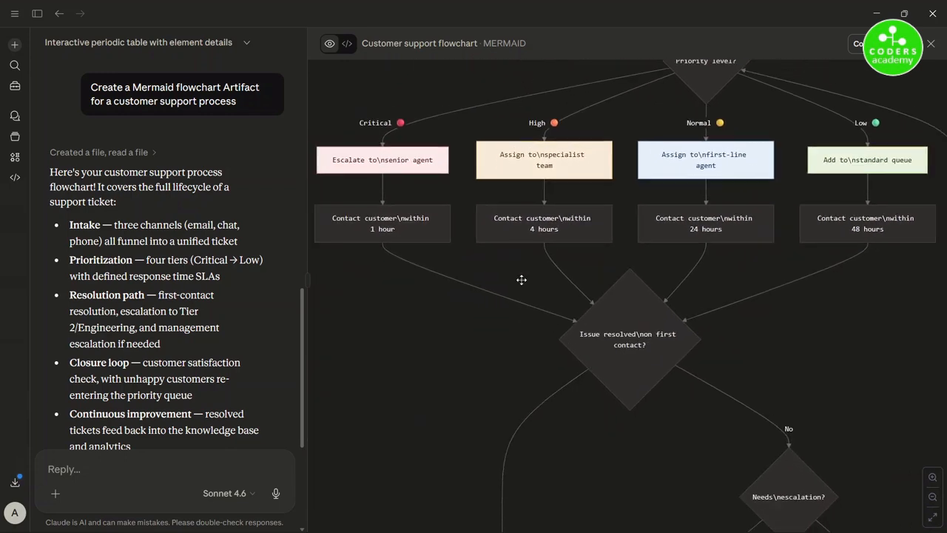
# Follow the flowchart from the first-contact resolution decision through escalation to closing the ticket and the final logging node.
pyautogui.moveTo(767, 363); pyautogui.dragTo(725, 256)
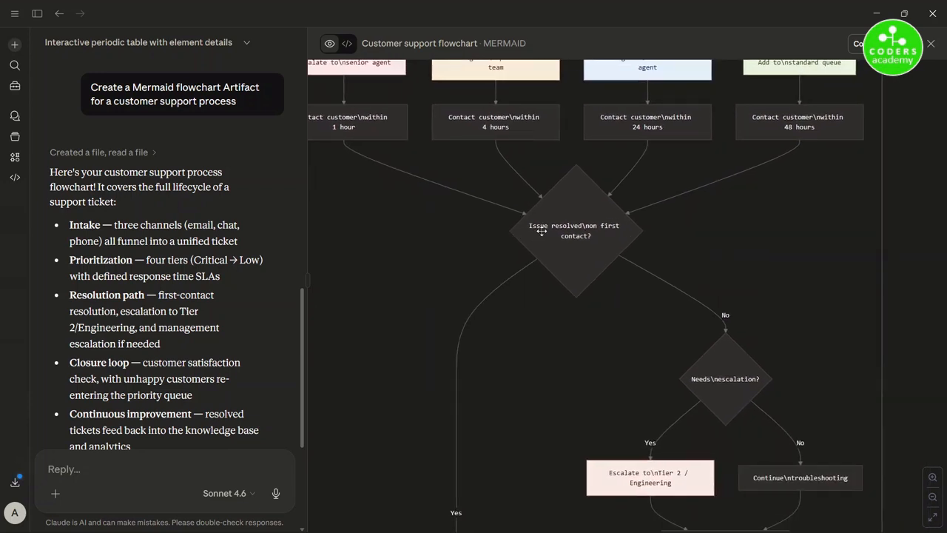
pyautogui.moveTo(615, 327); pyautogui.dragTo(550, 145)
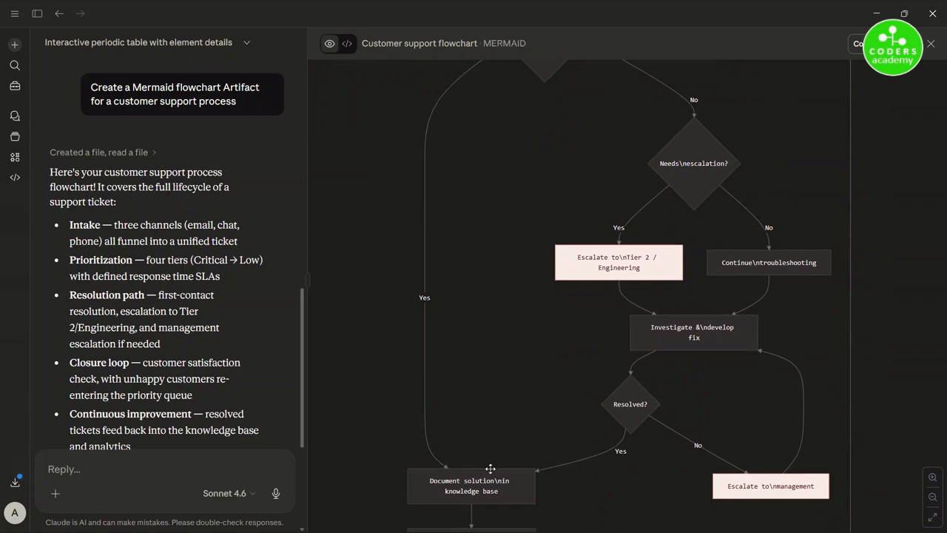
pyautogui.moveTo(488, 471); pyautogui.dragTo(496, 369)
pyautogui.moveTo(489, 464); pyautogui.dragTo(534, 292)
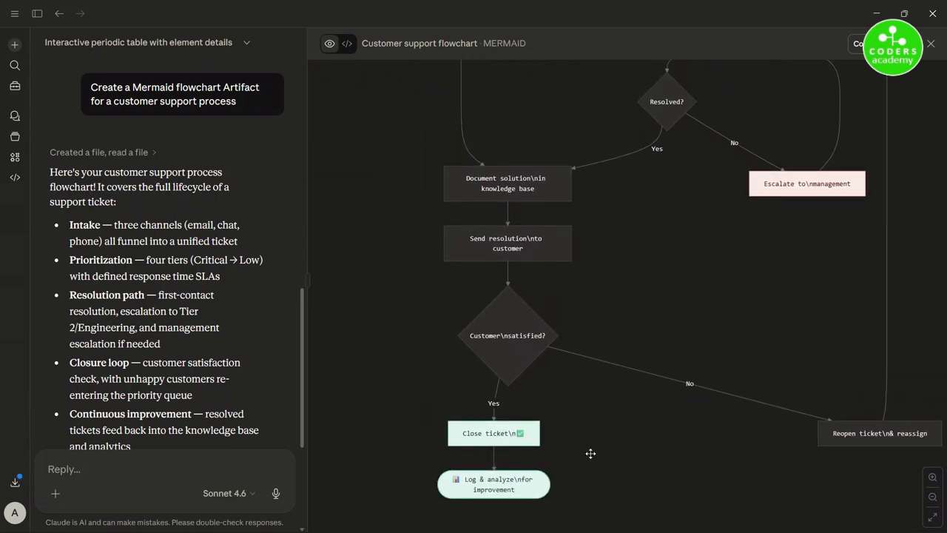
pyautogui.scroll(3, 667, 486)
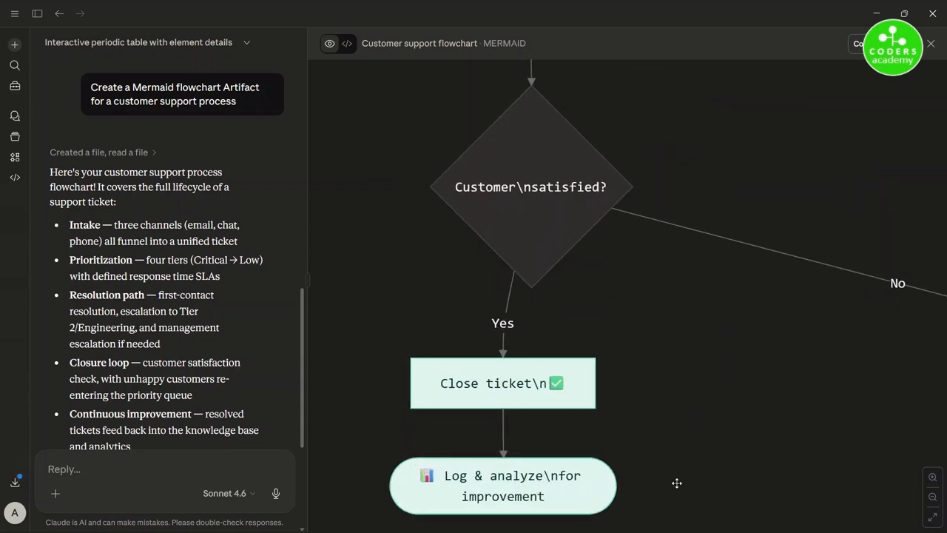
pyautogui.scroll(-4, 659, 365)
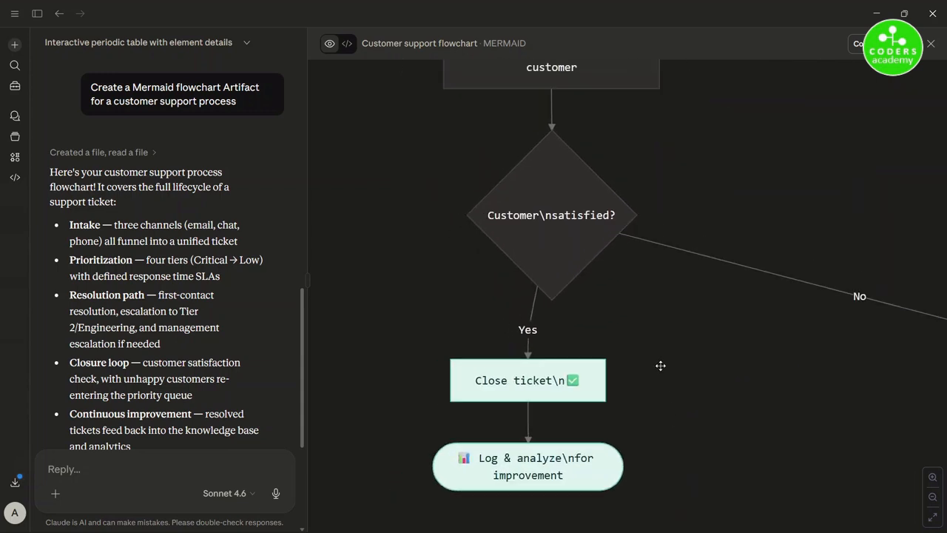
# Go back up the flowchart to the "Needs escalation?" decision and inspect its Yes and No branches up close.
pyautogui.scroll(-1, 663, 369)
pyautogui.moveTo(718, 222); pyautogui.dragTo(530, 525)
pyautogui.moveTo(482, 296); pyautogui.dragTo(482, 362)
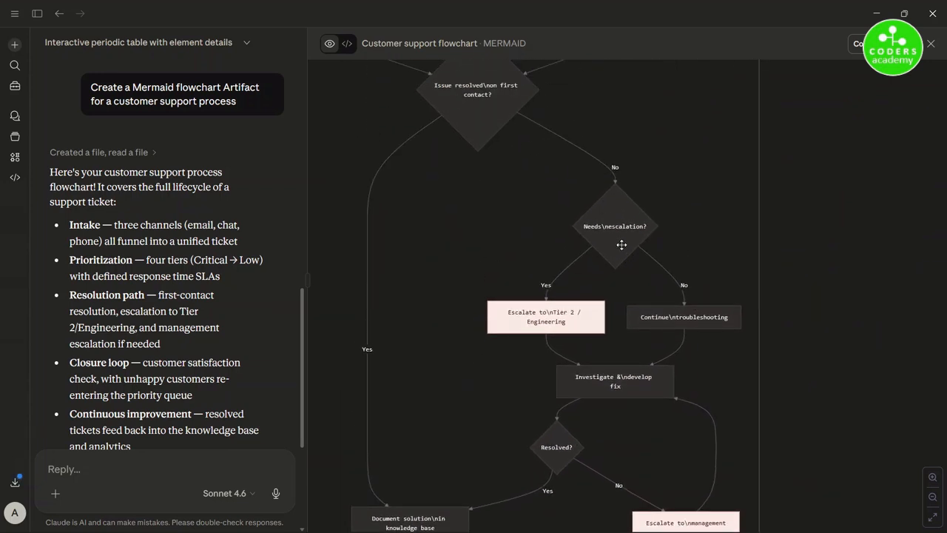
pyautogui.scroll(1, 639, 249)
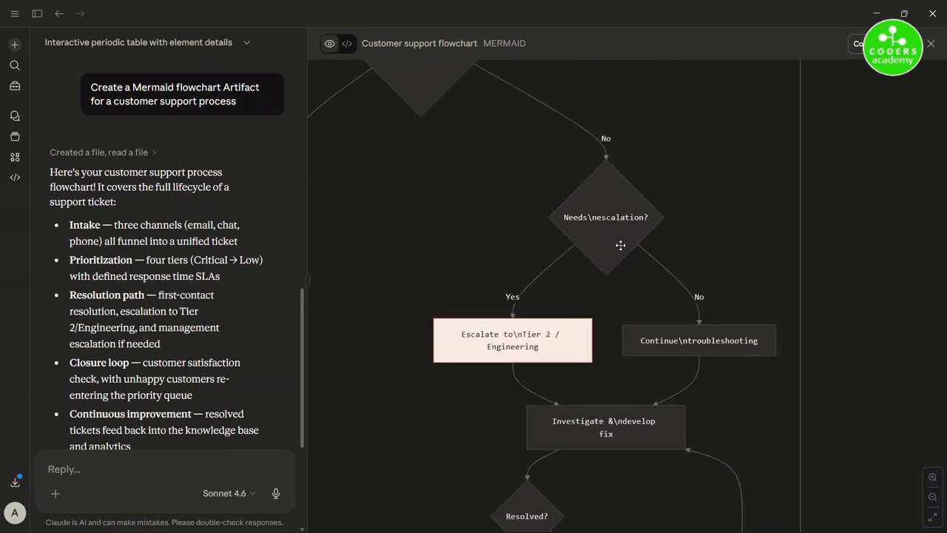
# Follow the flowchart from the escalation branches down to ticket closing and reopening, then back up to the "Priority level?" decision.
pyautogui.moveTo(545, 364); pyautogui.dragTo(543, 256)
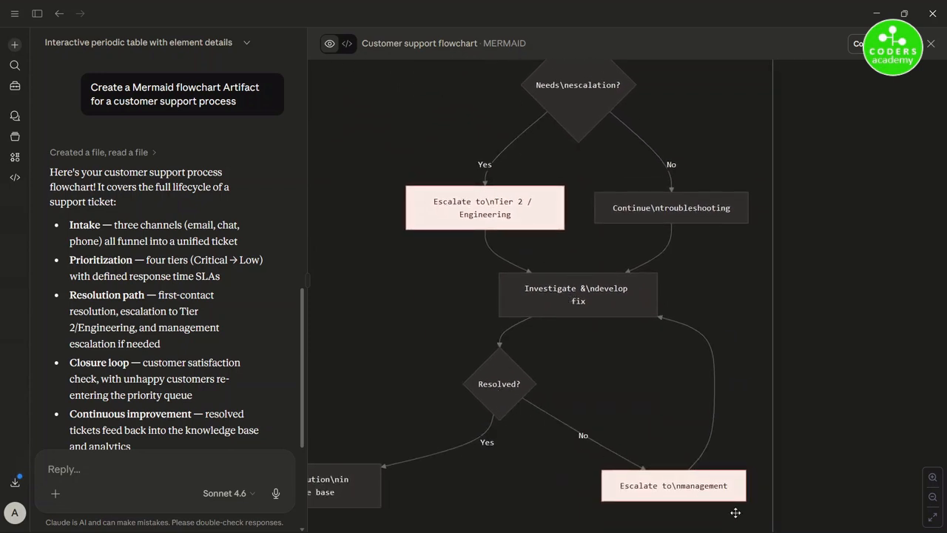
pyautogui.scroll(-1, 708, 425)
pyautogui.scroll(-1, 708, 426)
pyautogui.moveTo(784, 424); pyautogui.dragTo(806, 184)
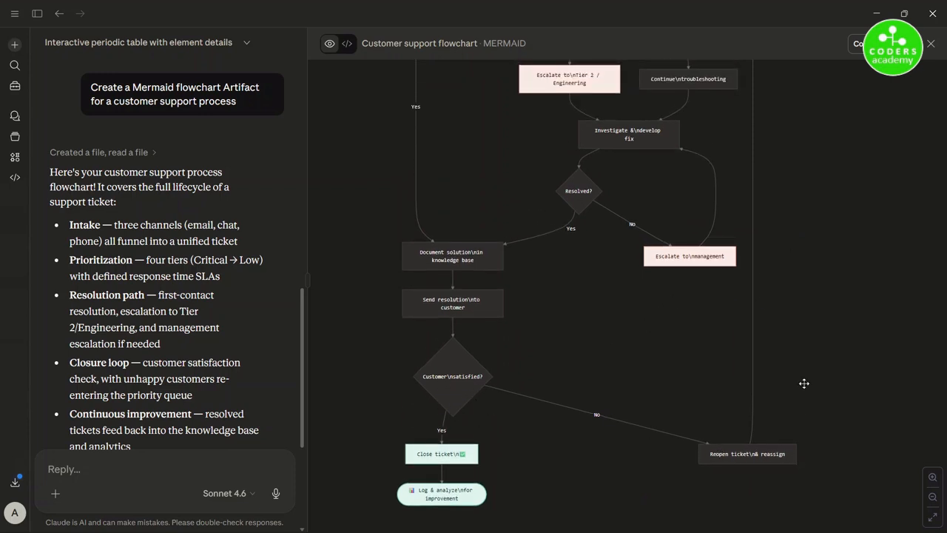
pyautogui.scroll(10, 803, 392)
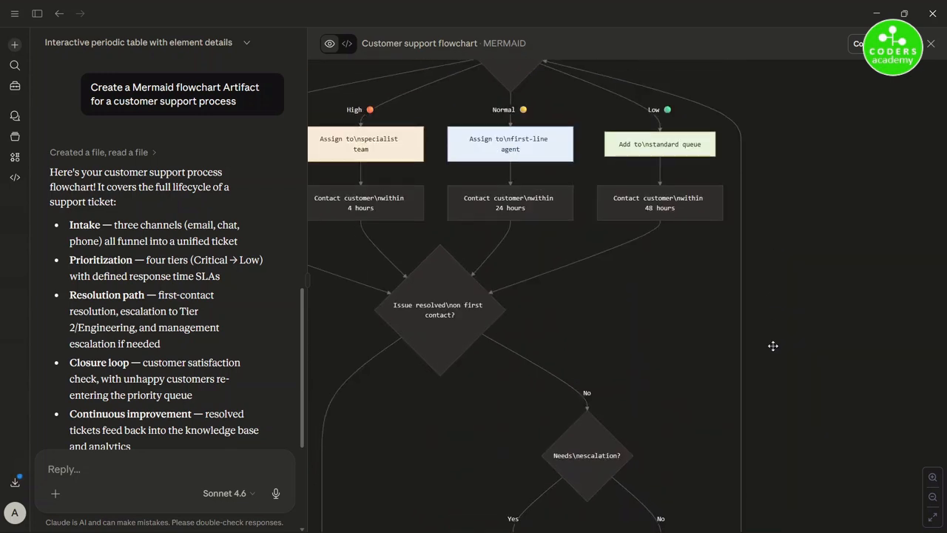
pyautogui.scroll(4, 782, 289)
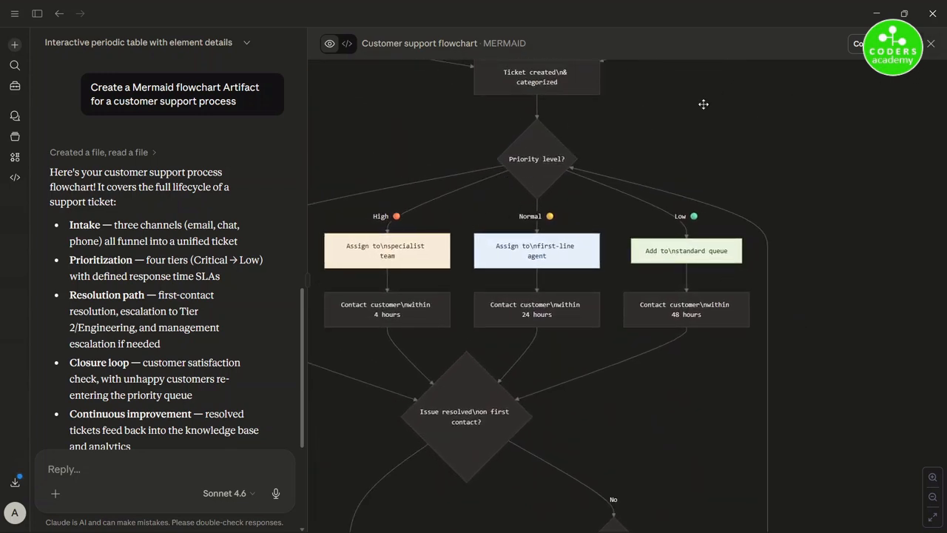
# Ask Claude in the chat: "Draw an interactive flowchart for the software development lifecycle".
pyautogui.moveTo(310, 125); pyautogui.dragTo(698, 125)
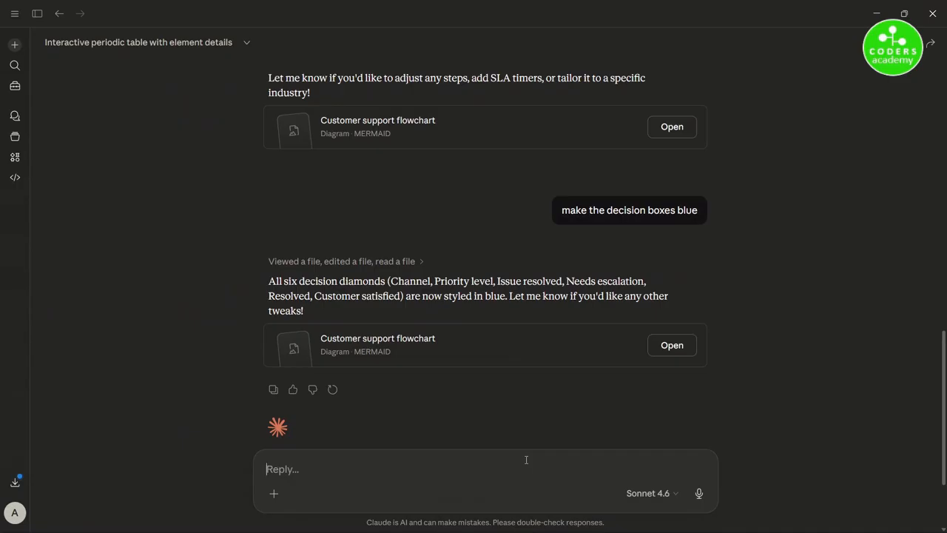
pyautogui.write('Draw an interactive flowchart for the software development lifecycle')
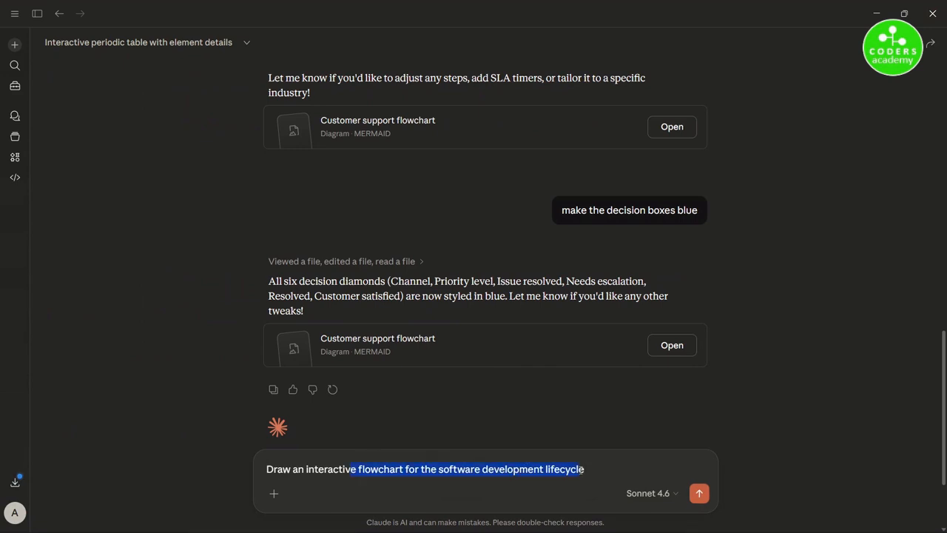
pyautogui.click(706, 492)
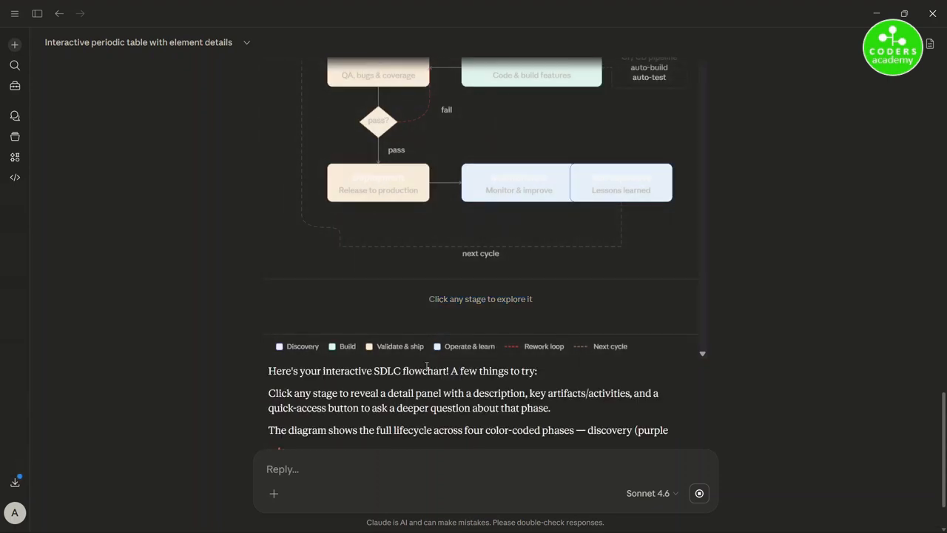
# Read the explanation below the SDLC flowchart about its clickable stages, color-coded phases and feedback loops.
pyautogui.moveTo(261, 374); pyautogui.dragTo(548, 379)
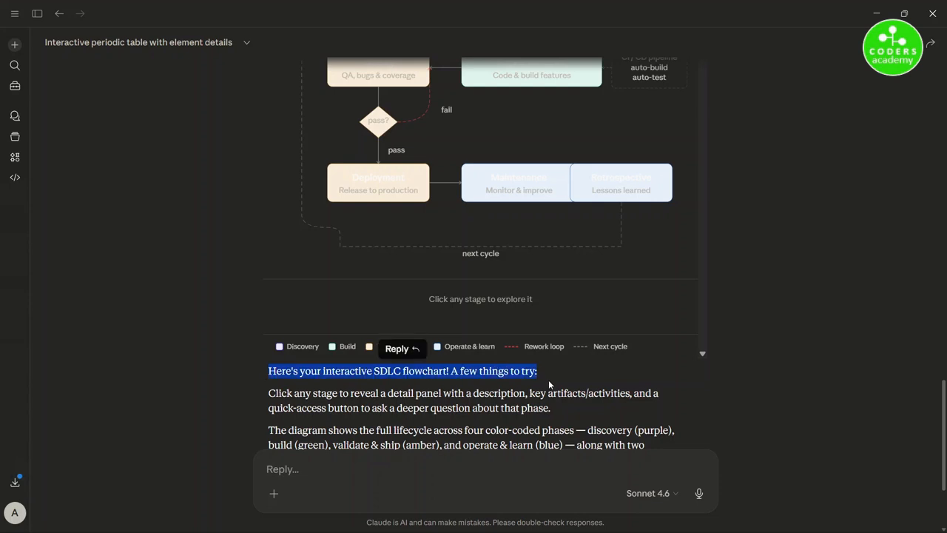
pyautogui.moveTo(294, 392); pyautogui.dragTo(491, 396)
pyautogui.moveTo(399, 392); pyautogui.dragTo(601, 415)
pyautogui.scroll(-1, 601, 415)
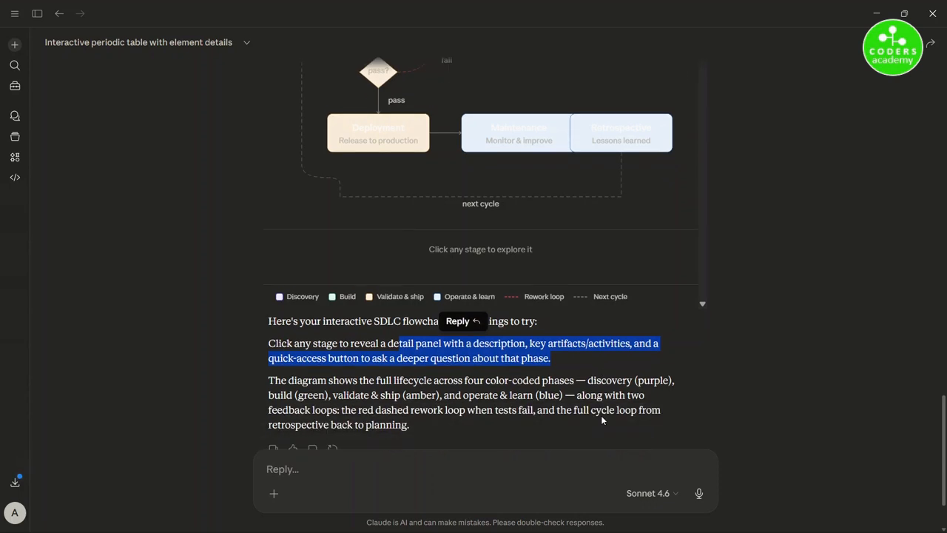
pyautogui.moveTo(302, 307); pyautogui.dragTo(585, 309)
pyautogui.moveTo(514, 308); pyautogui.dragTo(590, 311)
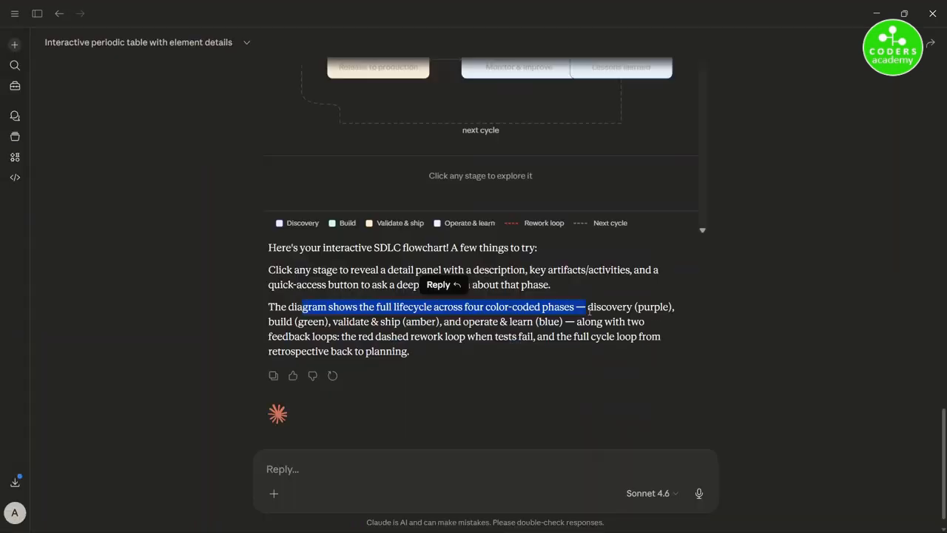
# Open the Testing, Deployment and Maintenance stages of the SDLC flowchart in turn and read their descriptions.
pyautogui.scroll(4, 580, 318)
pyautogui.click(378, 191)
pyautogui.scroll(-2, 440, 205)
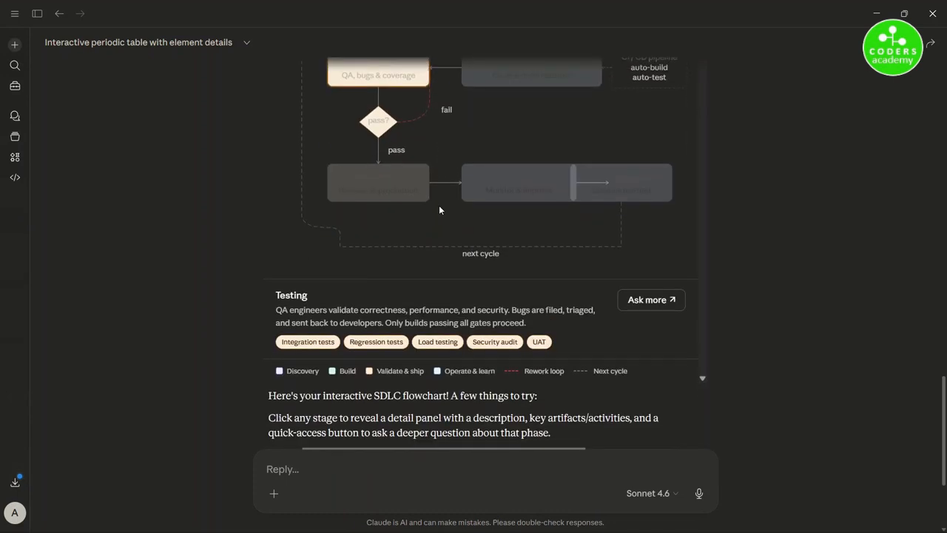
pyautogui.click(377, 184)
pyautogui.moveTo(274, 310); pyautogui.dragTo(528, 320)
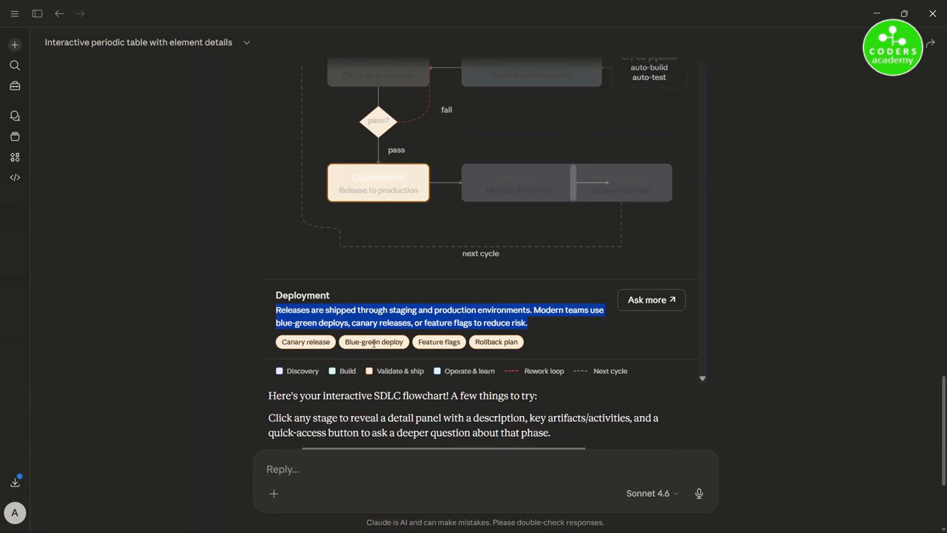
pyautogui.click(526, 177)
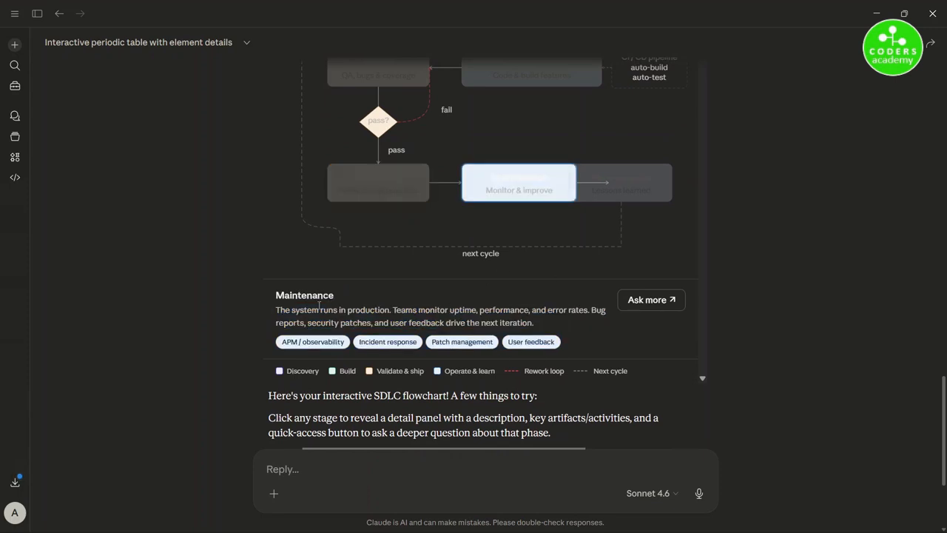
pyautogui.moveTo(287, 311); pyautogui.dragTo(545, 324)
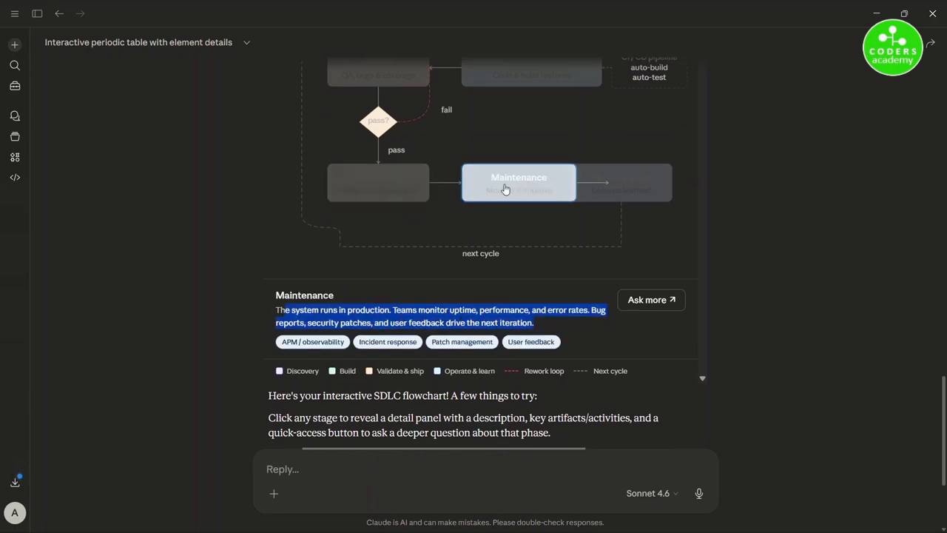
# Return to the Testing stage of the SDLC flowchart, read its description, and ask Claude for more about it.
pyautogui.click(375, 81)
pyautogui.moveTo(276, 311); pyautogui.dragTo(517, 322)
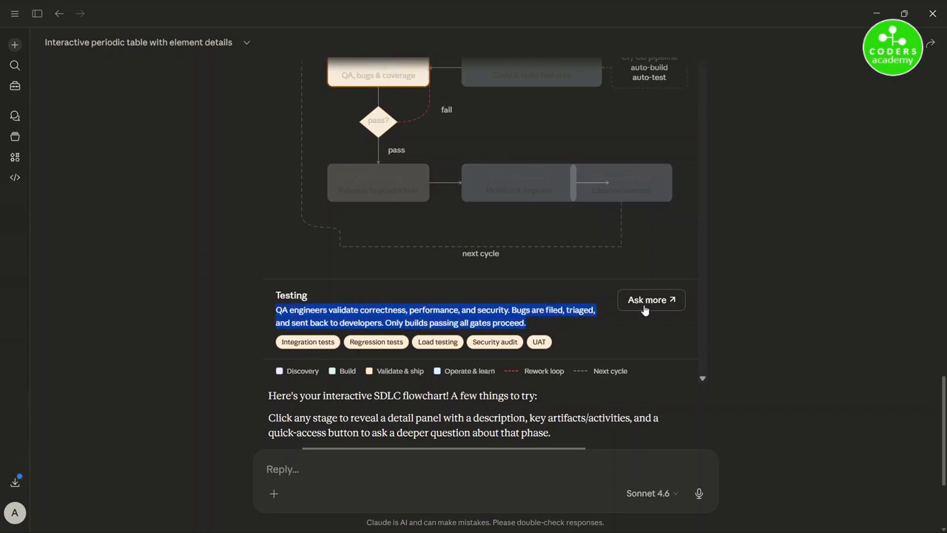
pyautogui.click(650, 300)
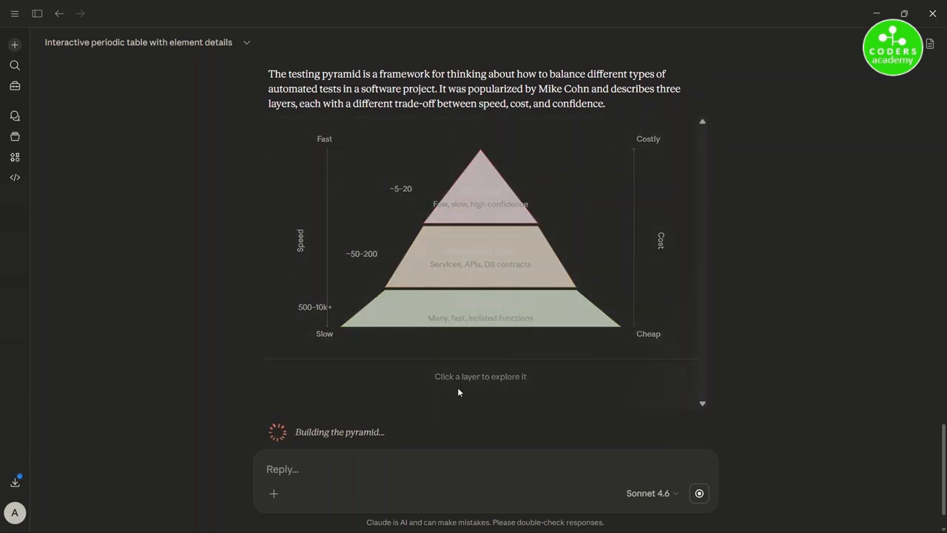
pyautogui.moveTo(426, 376); pyautogui.dragTo(531, 379)
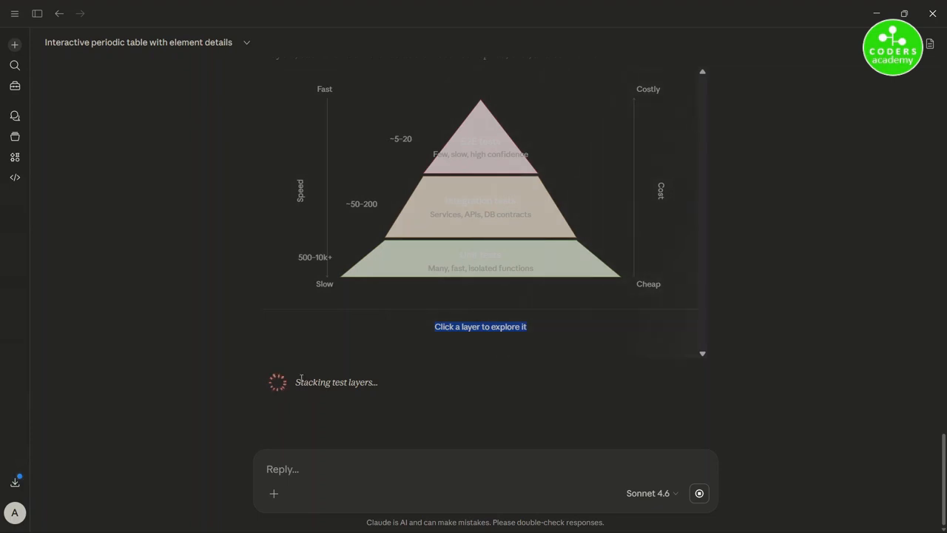
pyautogui.moveTo(301, 382); pyautogui.dragTo(449, 393)
pyautogui.click(857, 271)
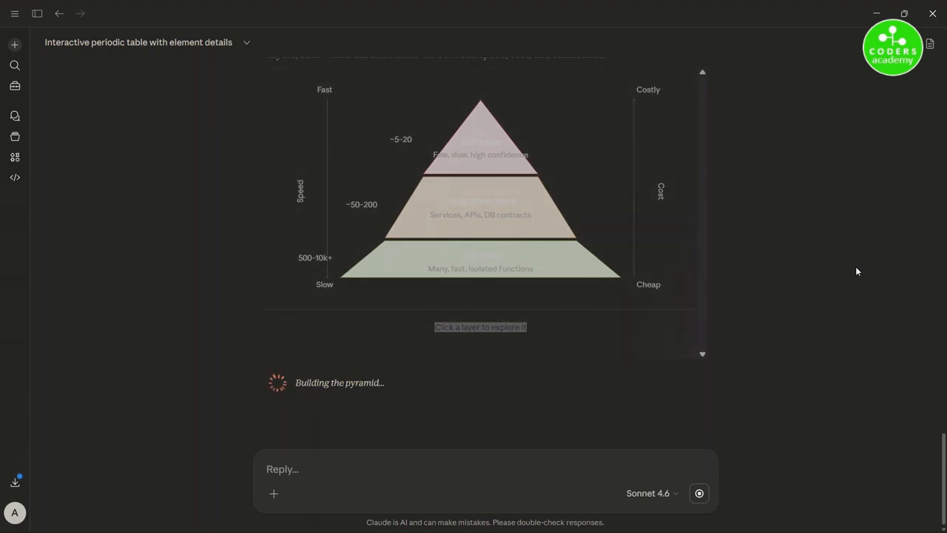
pyautogui.moveTo(739, 532)
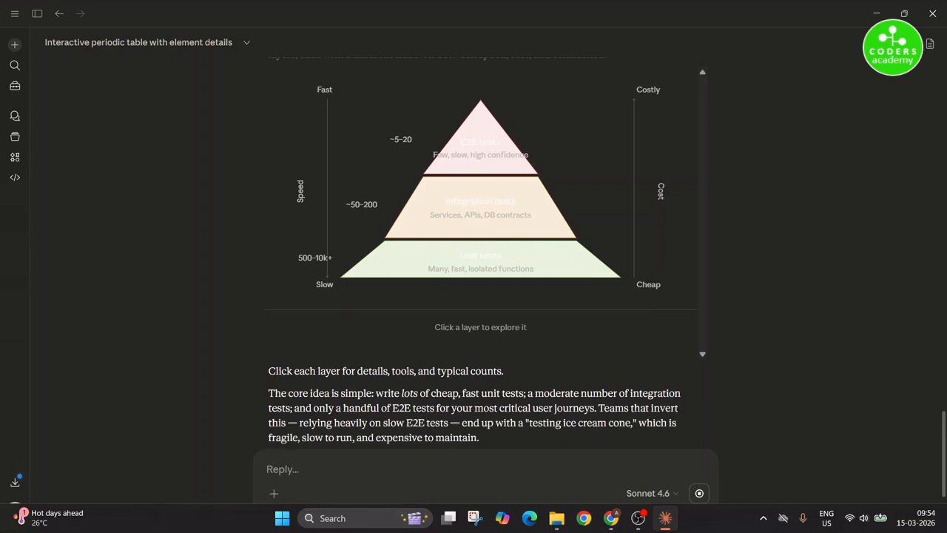
# Open the end-to-end tests layer at the testing pyramid's apex and read its description, typical count, run time and maintainer.
pyautogui.scroll(2, 490, 276)
pyautogui.click(489, 281)
pyautogui.scroll(-2, 500, 391)
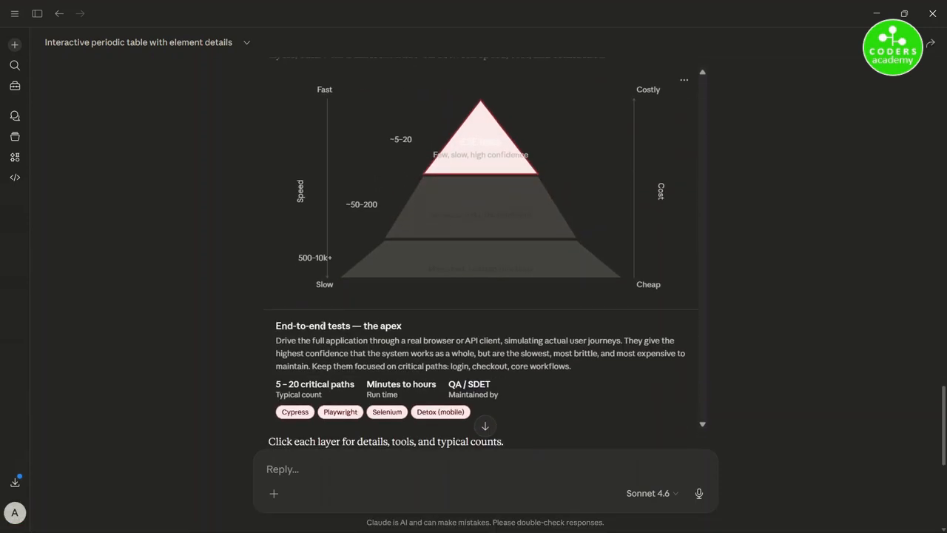
pyautogui.moveTo(286, 340); pyautogui.dragTo(575, 369)
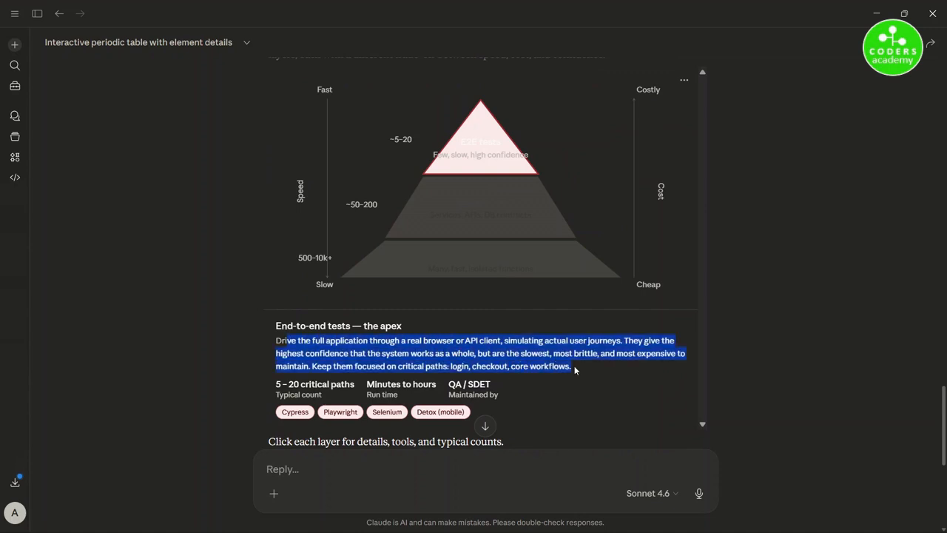
pyautogui.moveTo(299, 382); pyautogui.dragTo(533, 390)
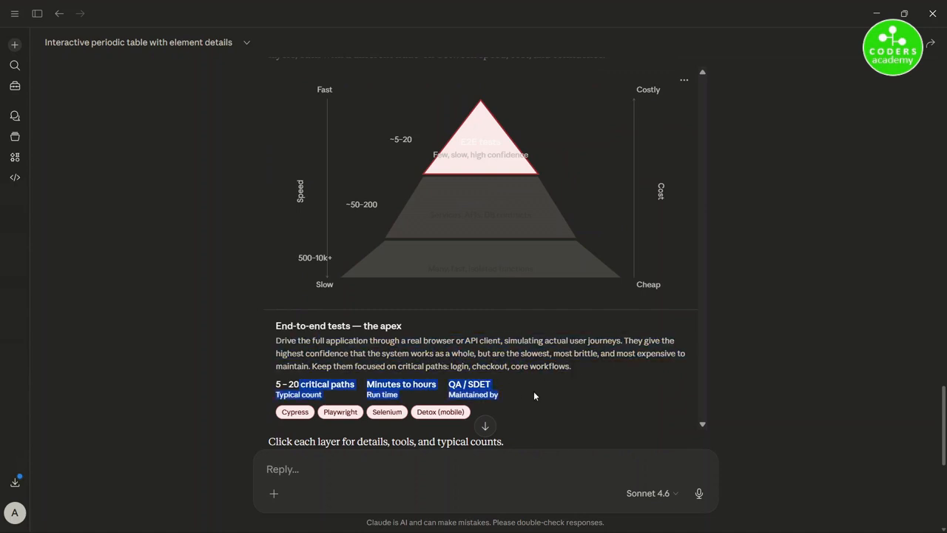
# Open the pyramid's integration tests layer and read its description, then show the unit tests layer's details.
pyautogui.click(491, 197)
pyautogui.moveTo(283, 339); pyautogui.dragTo(633, 370)
pyautogui.click(462, 272)
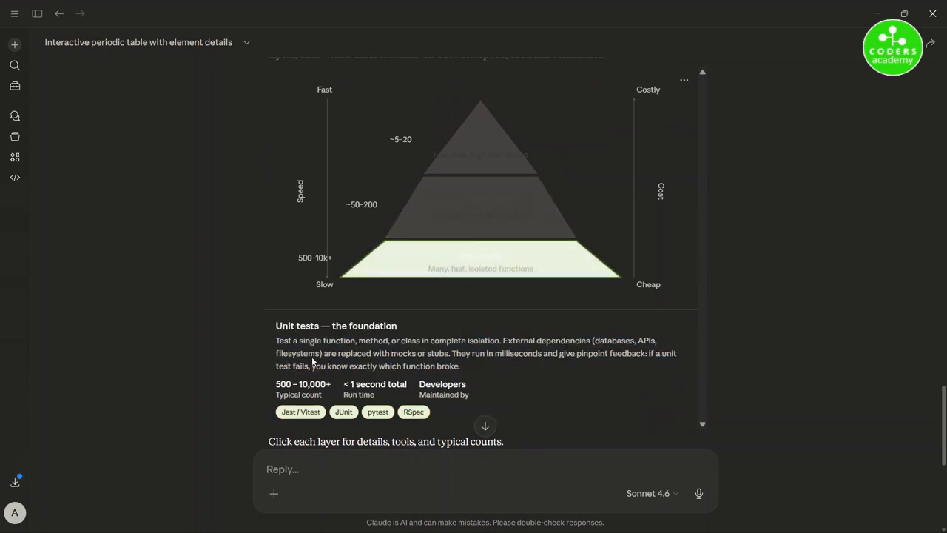